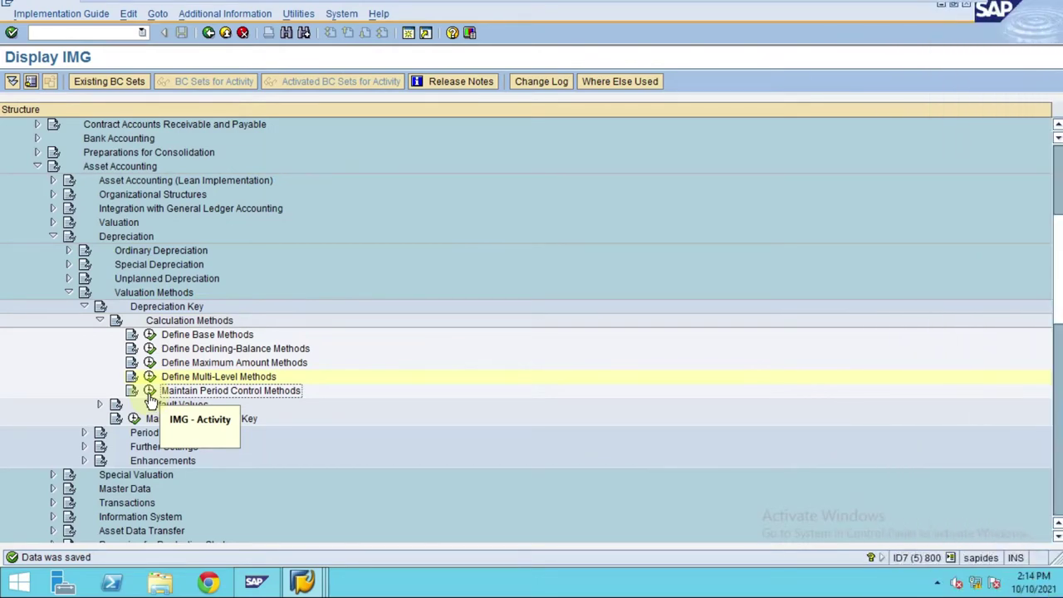
Step: Mark the IMG path Asset Accounting, Depreciation, Depreciation Key, Maintain Period Control Methods with numbered markers
{"action": "left_click", "coordinate": [149, 390]}
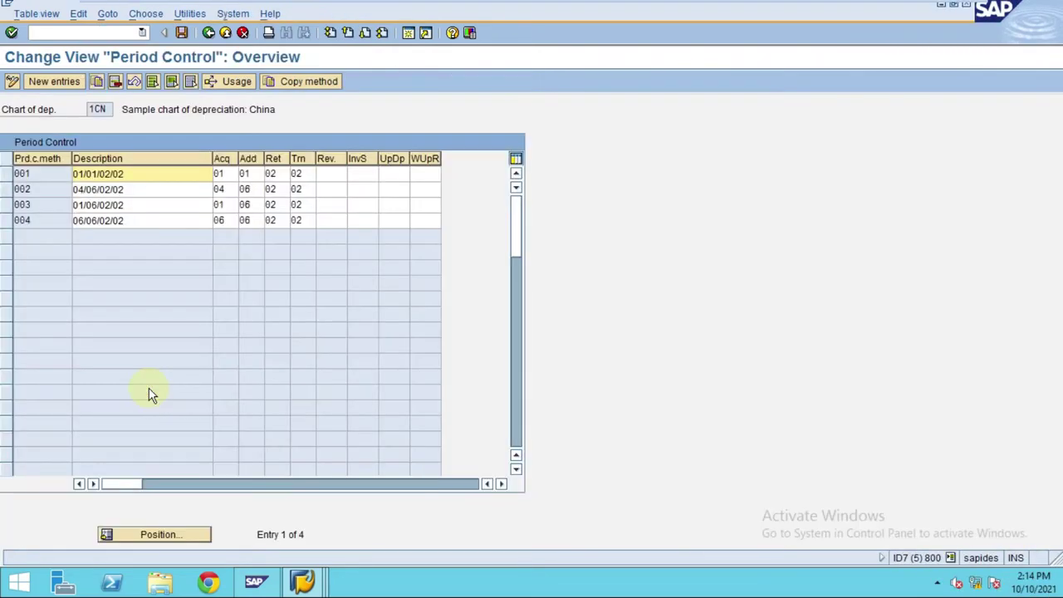
{"action": "left_click", "coordinate": [209, 32]}
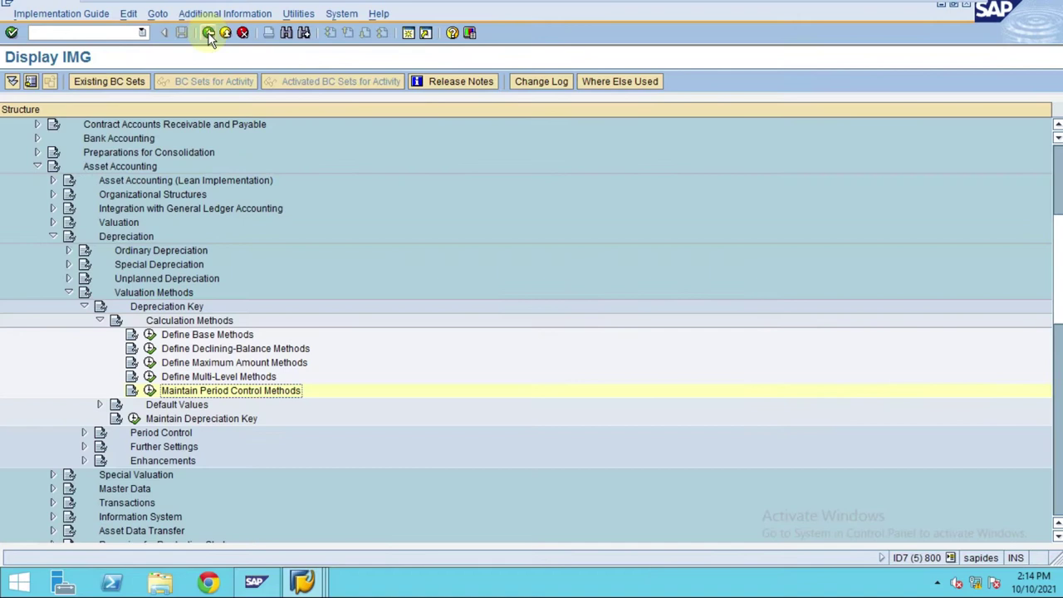
{"action": "mouse_move", "coordinate": [406, 4]}
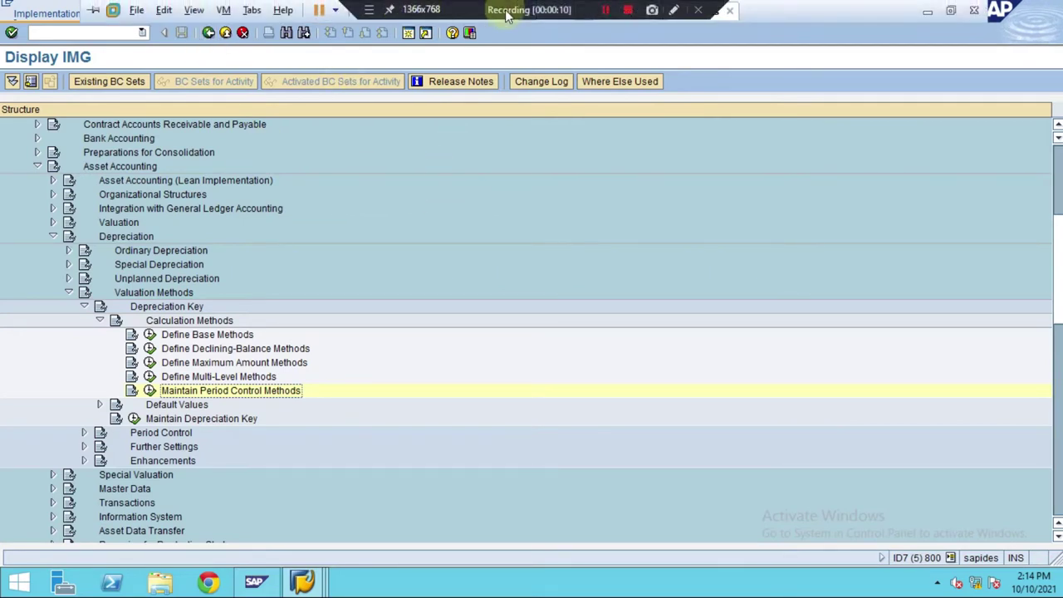
{"action": "left_click", "coordinate": [671, 11]}
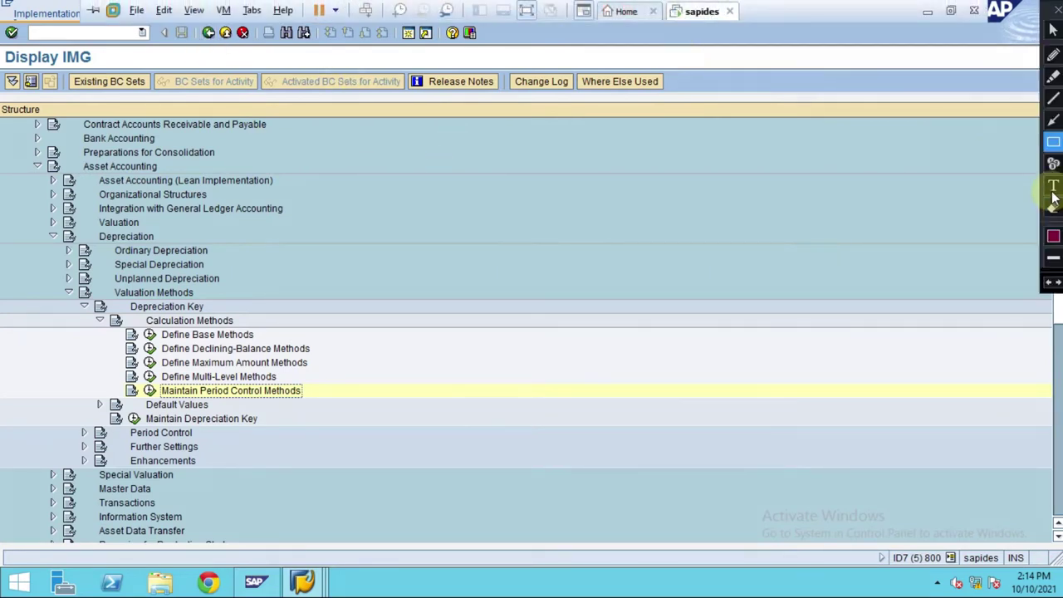
{"action": "left_click", "coordinate": [1053, 166]}
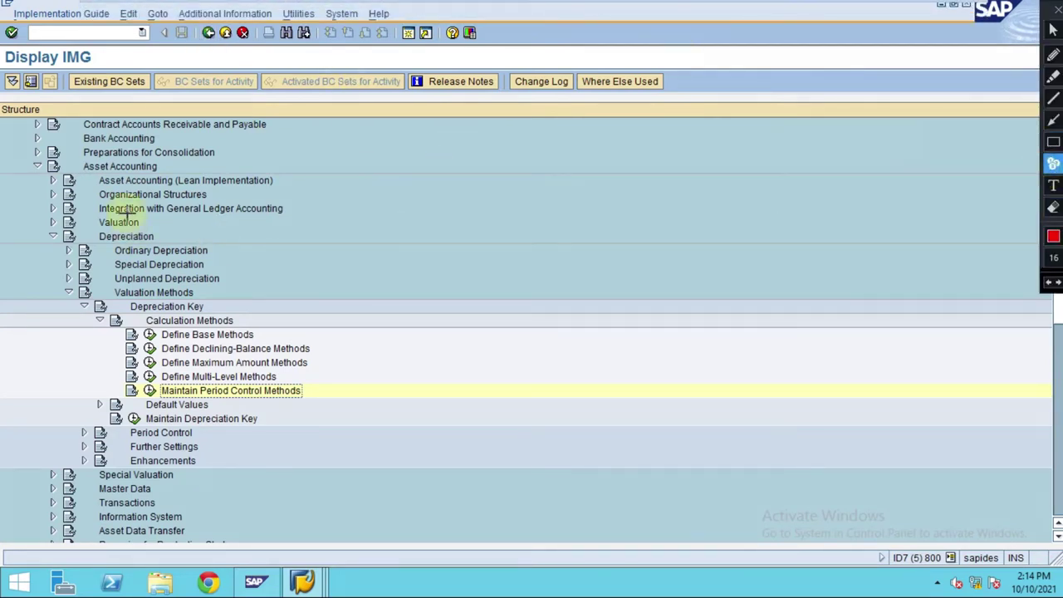
{"action": "left_click", "coordinate": [158, 163]}
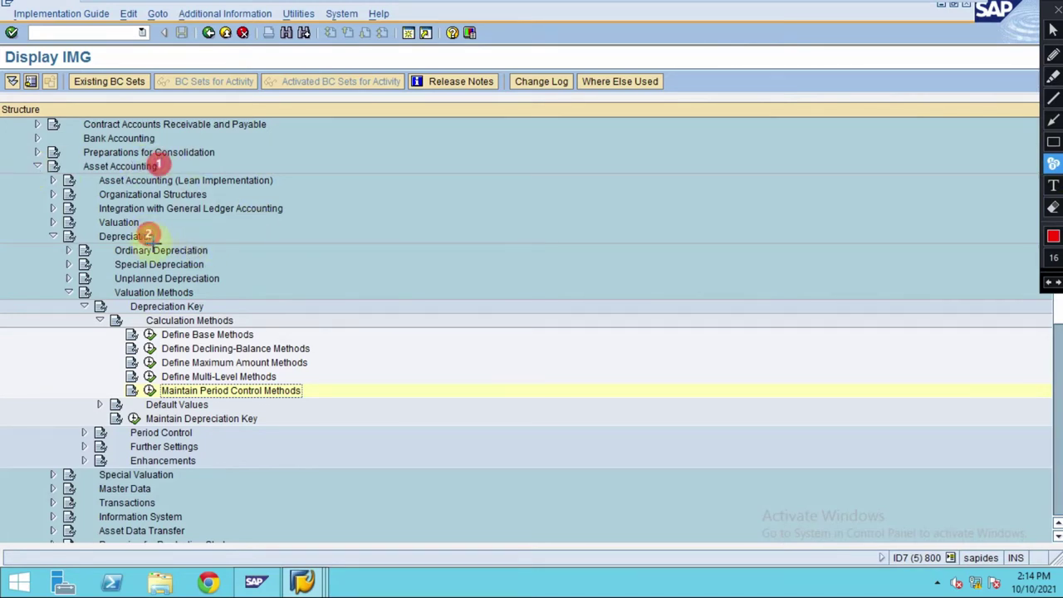
{"action": "left_click", "coordinate": [148, 234]}
{"action": "left_click", "coordinate": [204, 304]}
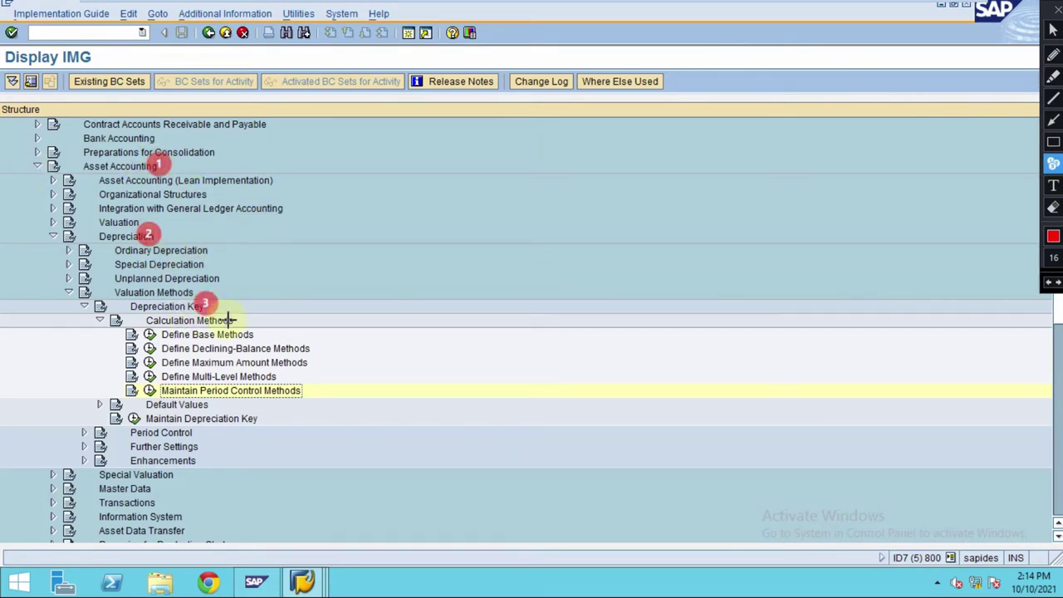
{"action": "left_click", "coordinate": [298, 391]}
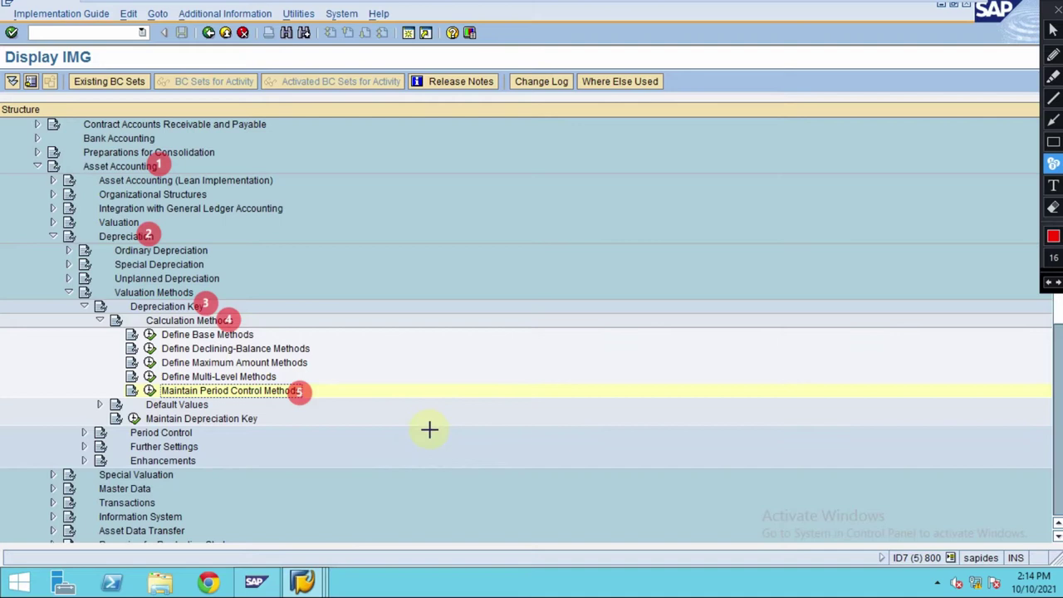
{"action": "key", "text": "Escape"}
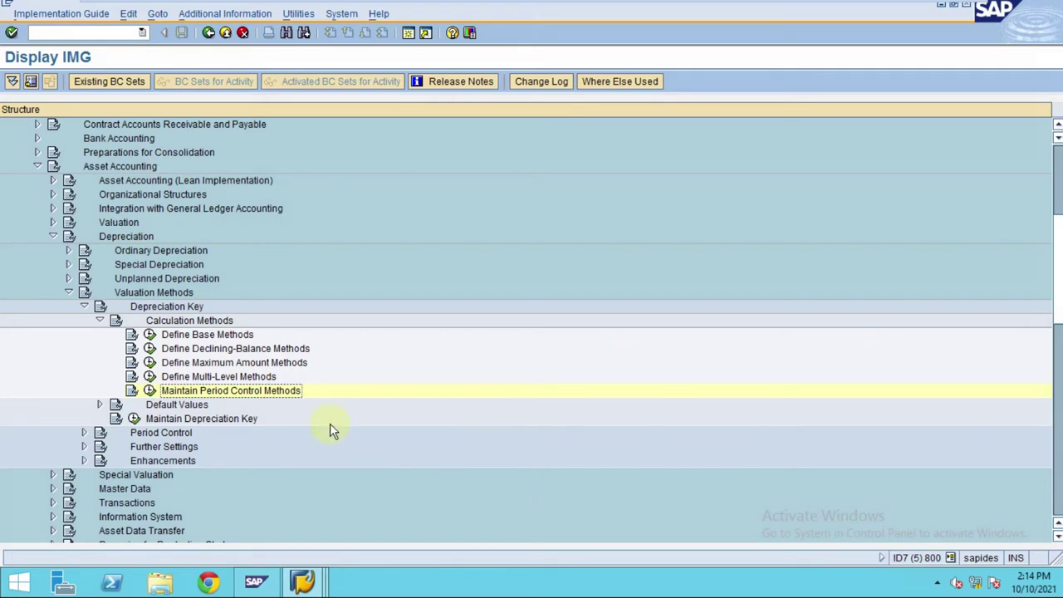
Step: Reopen the Period Control methods for 1CN and step through method 001's Acq, Rev., UpDp and WUpR cells
{"action": "left_click", "coordinate": [149, 391]}
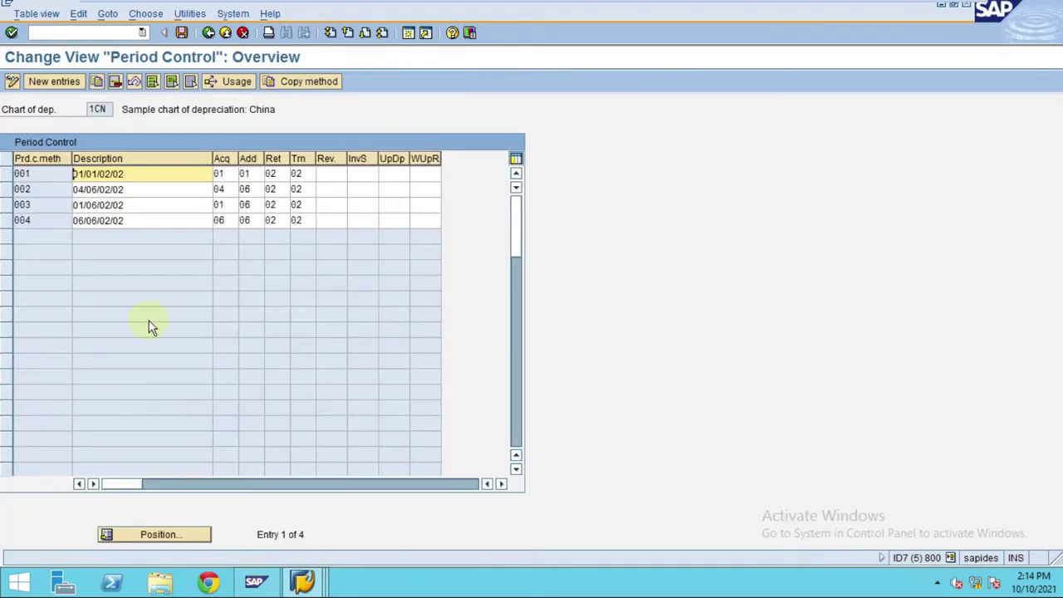
{"action": "left_click_drag", "start_coordinate": [16, 175], "coordinate": [51, 177]}
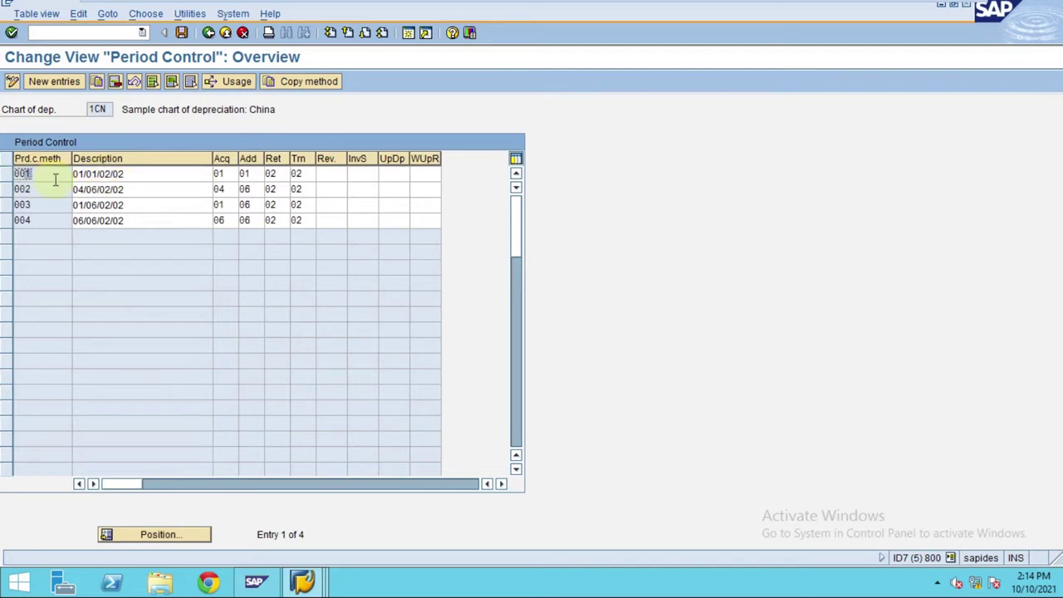
{"action": "left_click", "coordinate": [226, 173]}
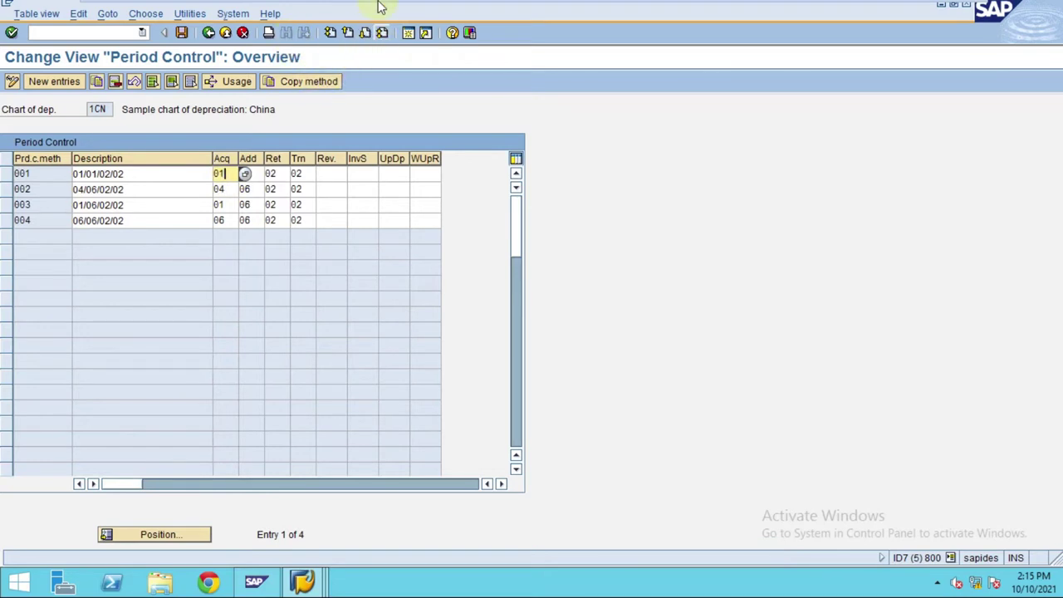
{"action": "mouse_move", "coordinate": [374, 7]}
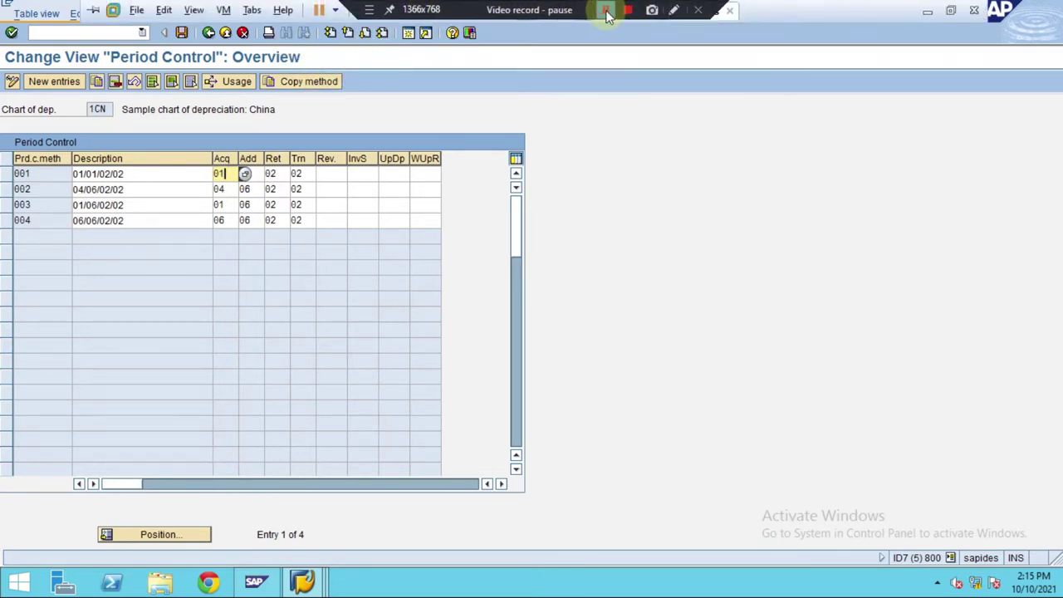
{"action": "mouse_move", "coordinate": [605, 8]}
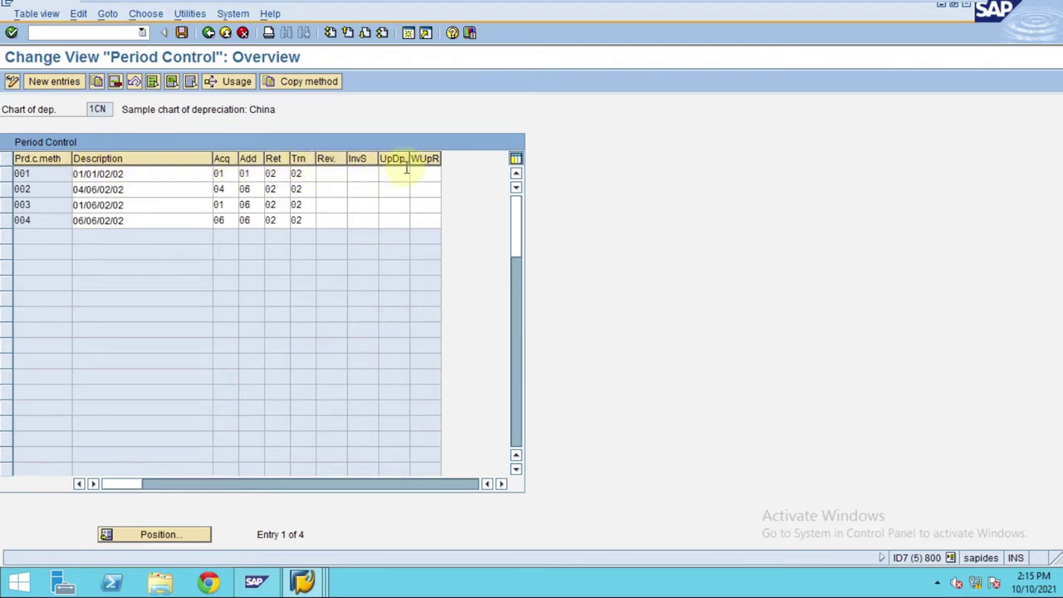
{"action": "left_click", "coordinate": [342, 172]}
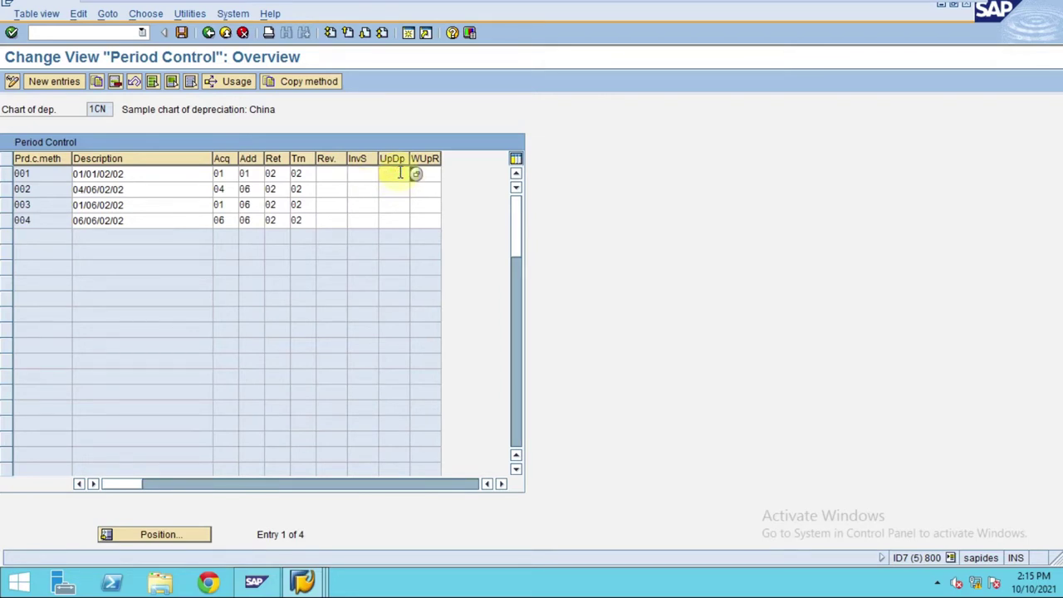
{"action": "left_click", "coordinate": [401, 172]}
{"action": "left_click", "coordinate": [428, 173]}
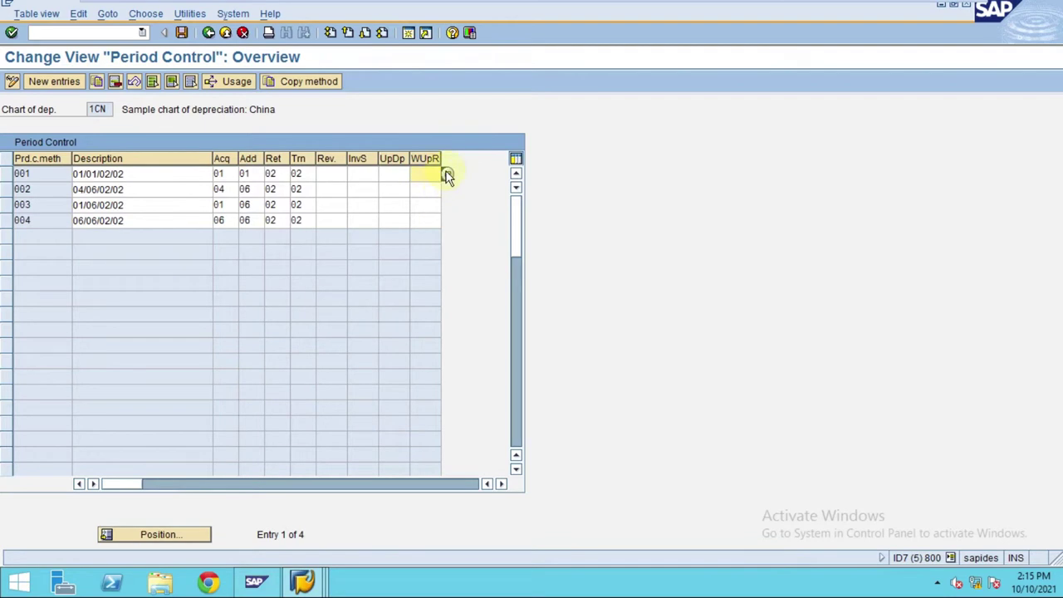
Step: Glance at method 001's write-up options without choosing one, then narrow the Description column
{"action": "left_click", "coordinate": [447, 174]}
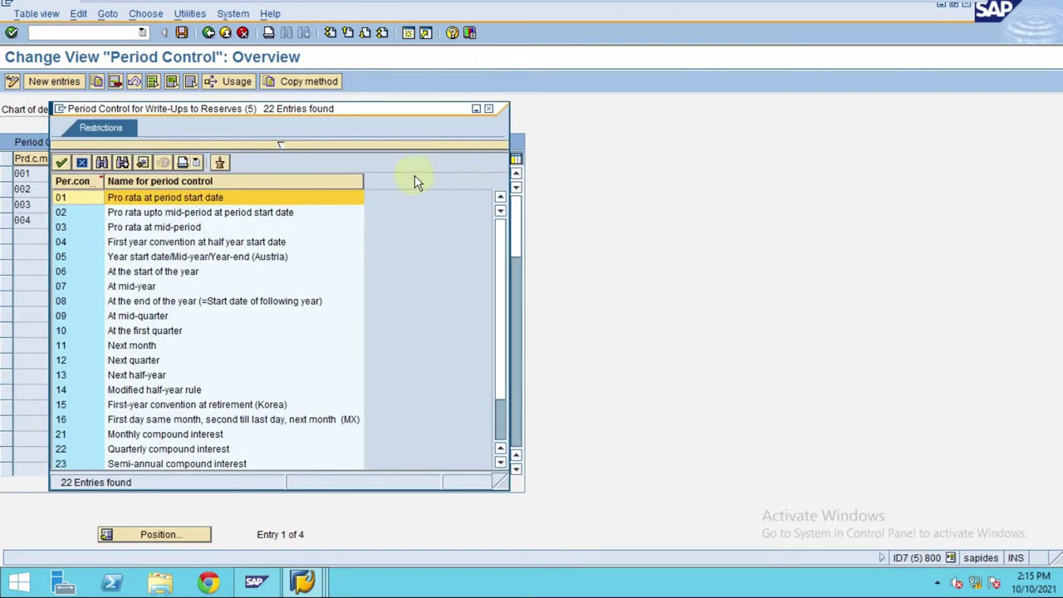
{"action": "left_click", "coordinate": [81, 162]}
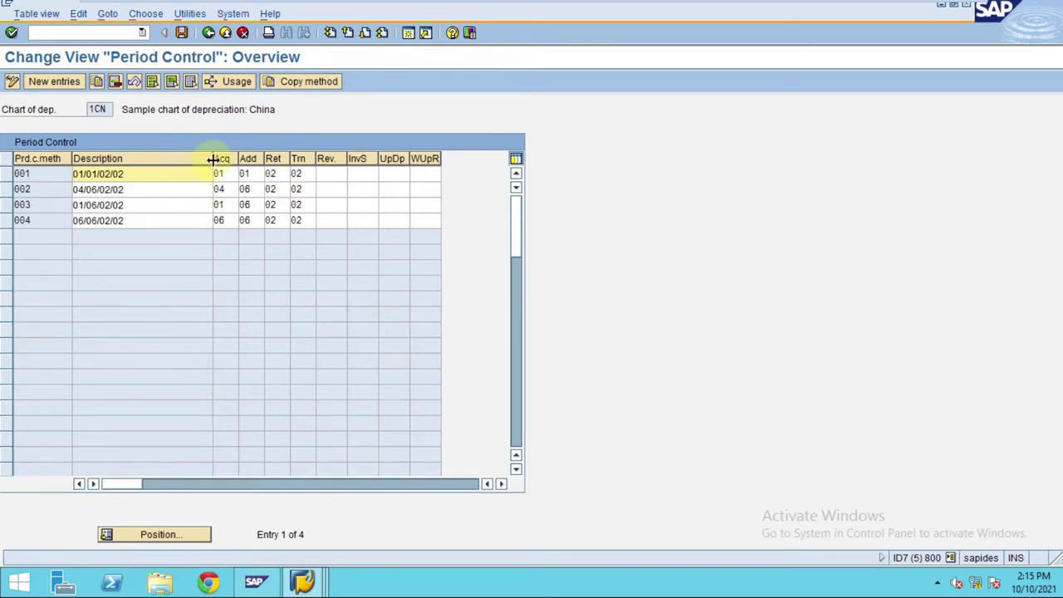
{"action": "left_click_drag", "start_coordinate": [211, 157], "coordinate": [149, 164]}
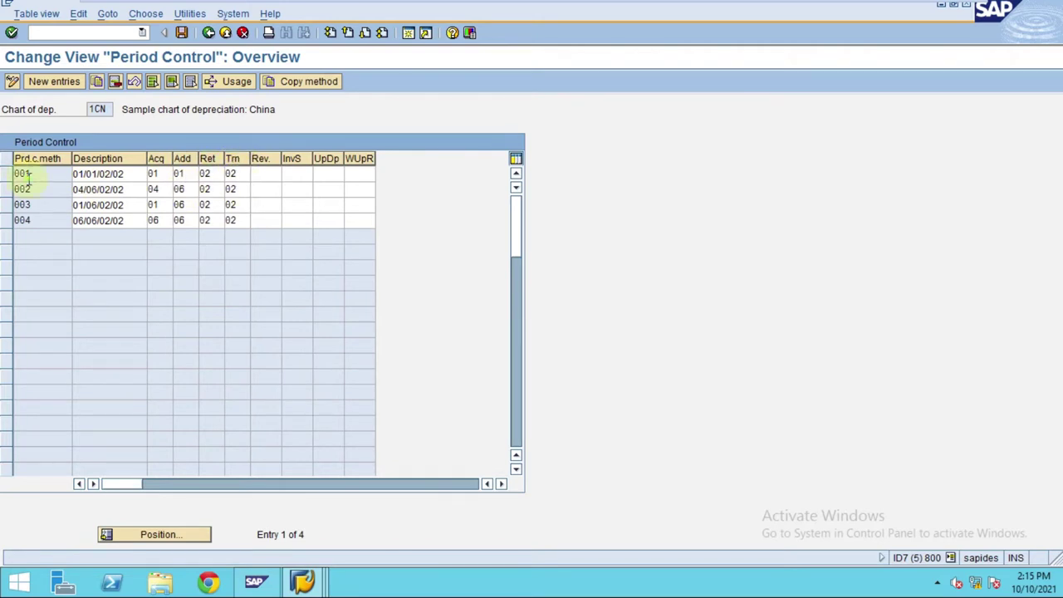
{"action": "left_click", "coordinate": [98, 173]}
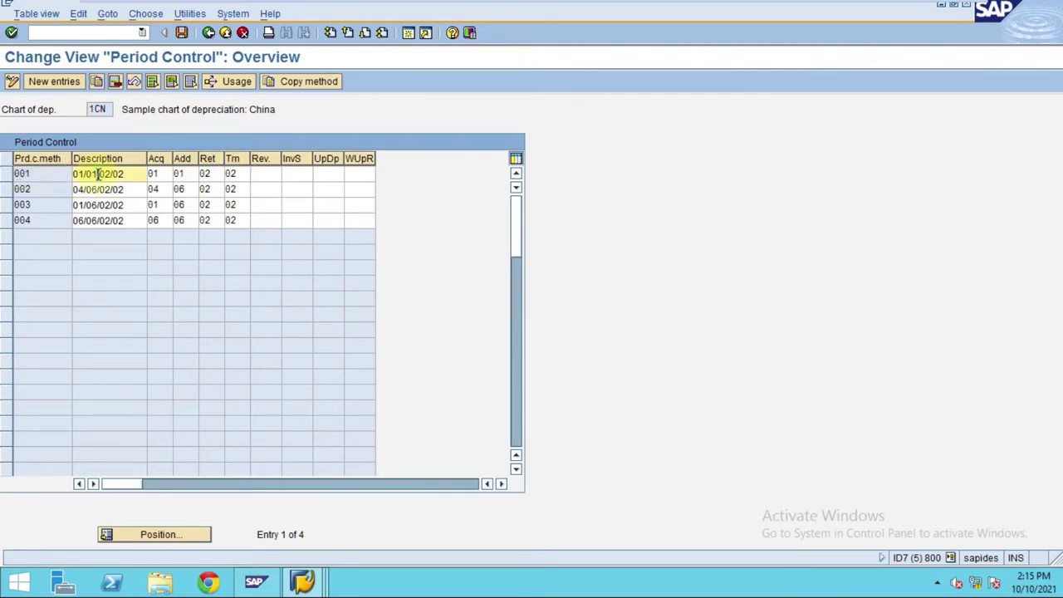
Step: List the 22 acquisition period control options for method 001 and move the list beside the table
{"action": "left_click", "coordinate": [156, 174]}
{"action": "key", "text": "F4"}
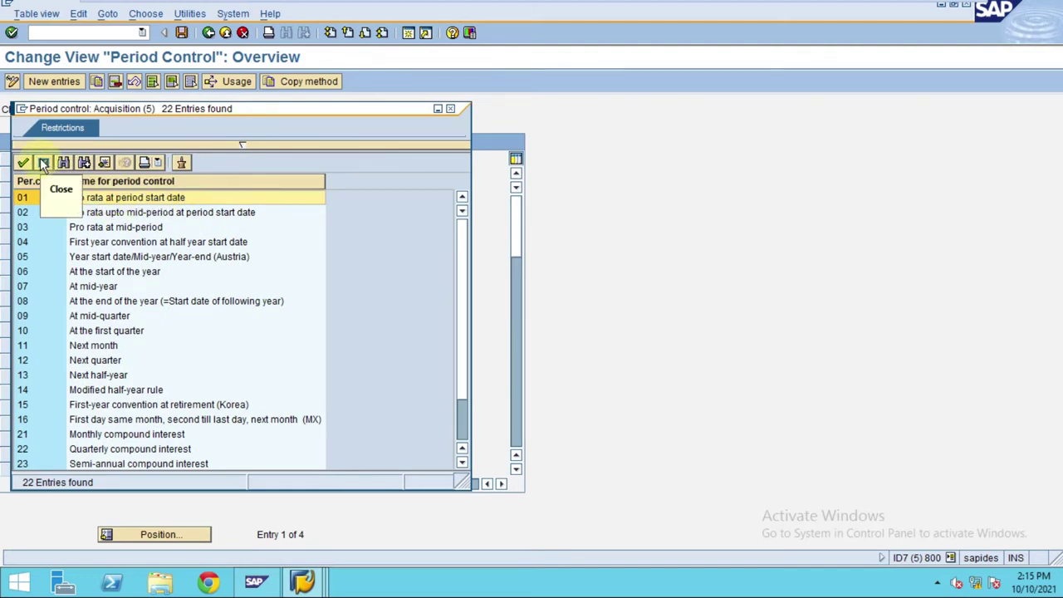
{"action": "left_click_drag", "start_coordinate": [205, 135], "coordinate": [433, 207]}
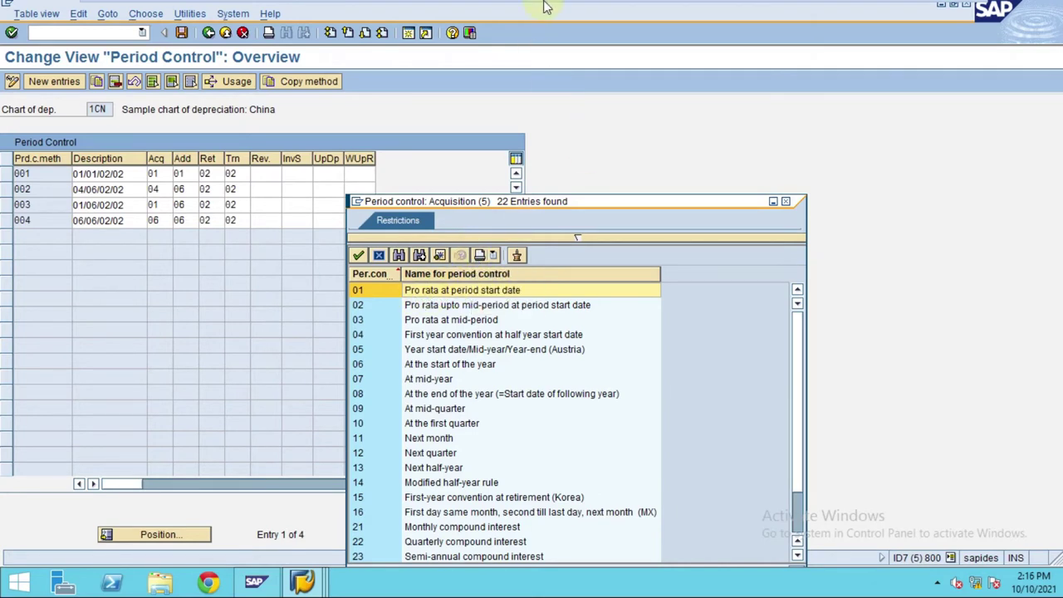
{"action": "mouse_move", "coordinate": [548, 3]}
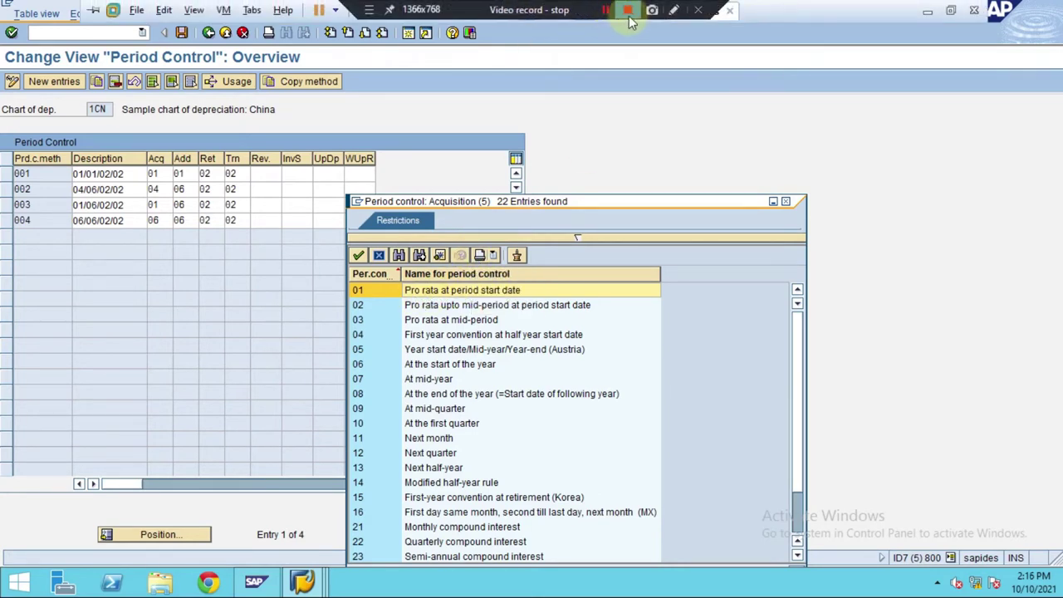
Step: Add a text note: 'Acquired asset on 01.01.2020 depreciation will start from 1st Day'
{"action": "left_click", "coordinate": [673, 10]}
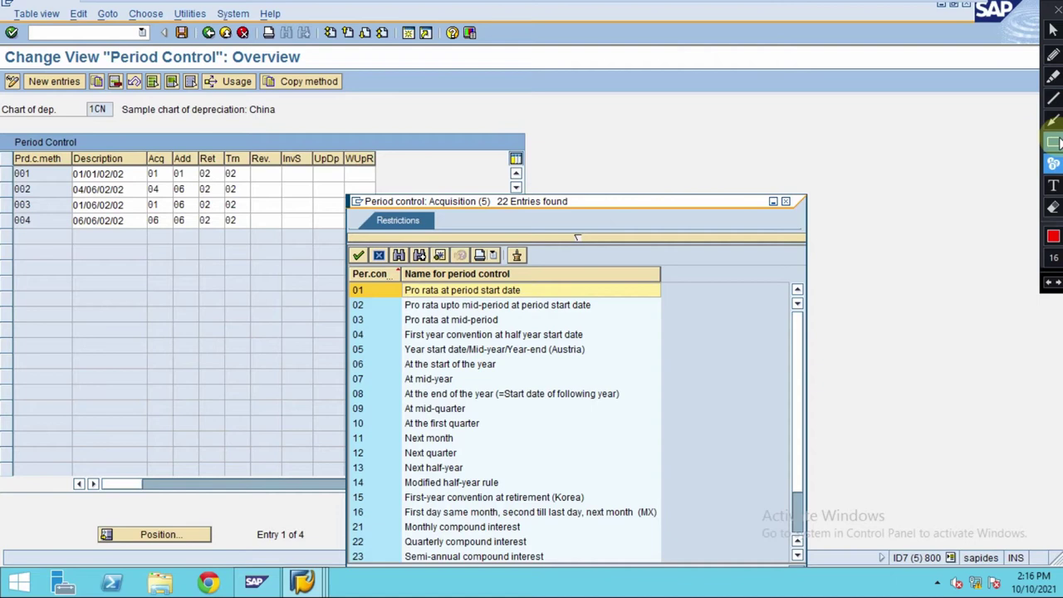
{"action": "left_click", "coordinate": [1053, 185]}
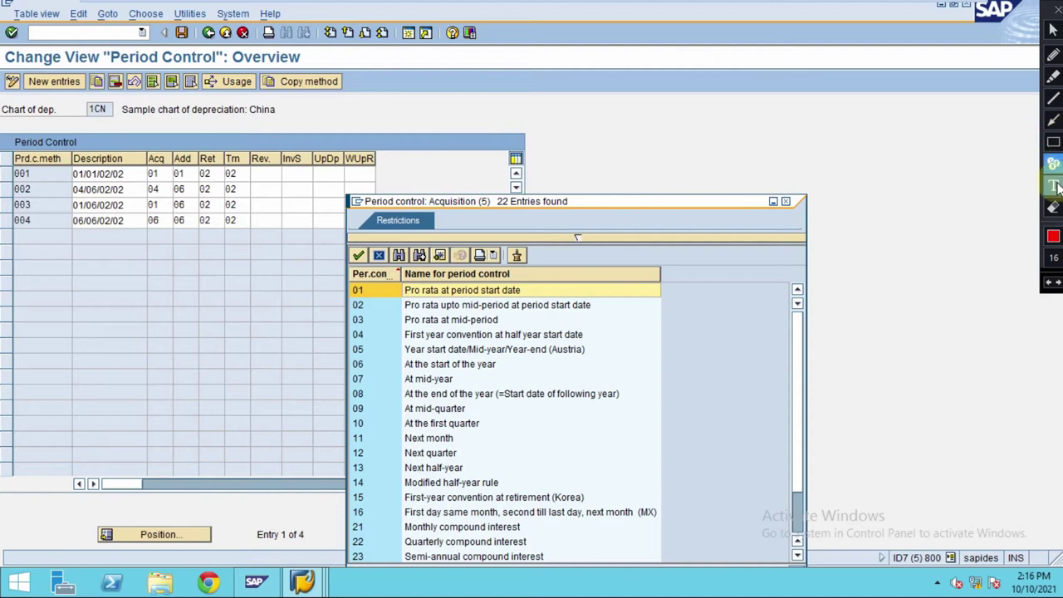
{"action": "left_click", "coordinate": [511, 81]}
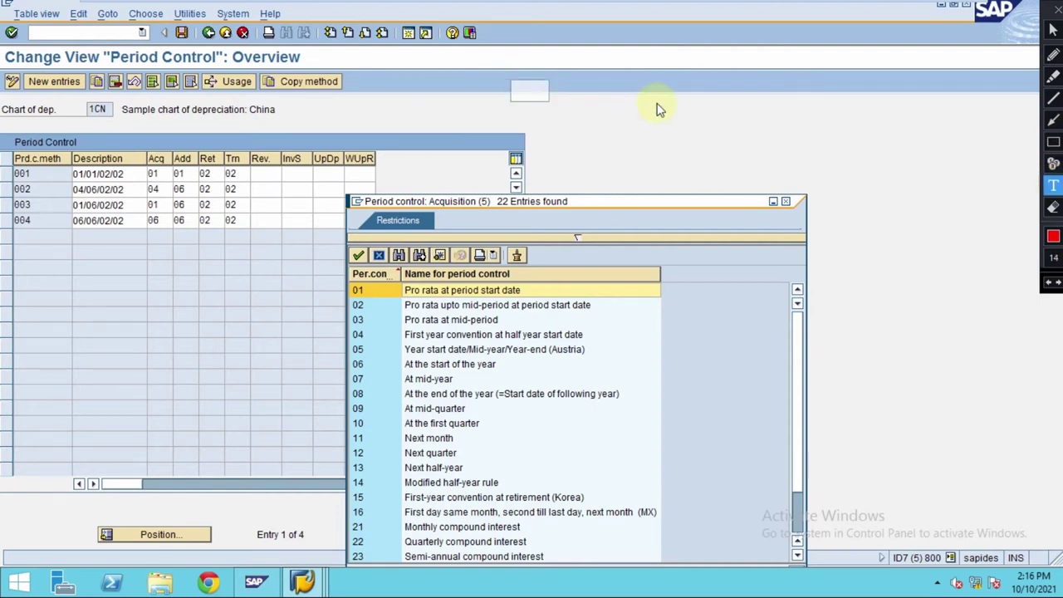
{"action": "type", "text": "Acquired a"}
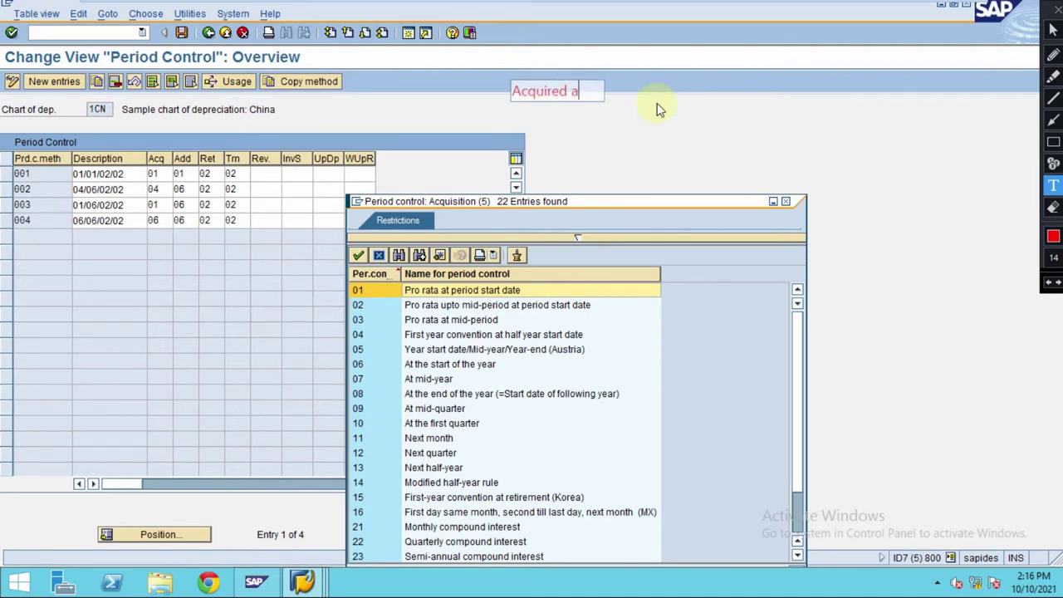
{"action": "type", "text": "sset on "}
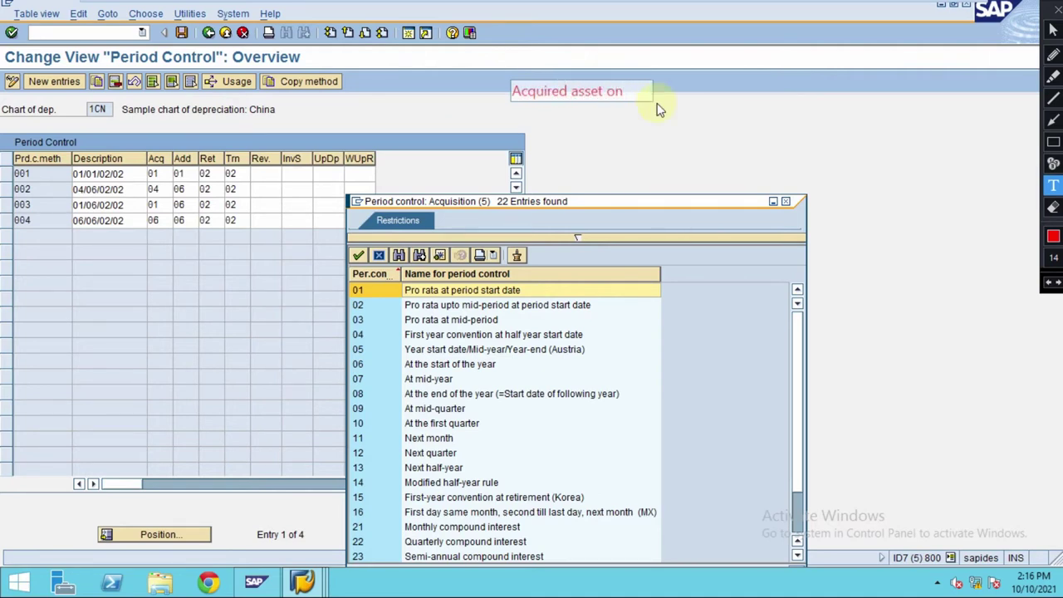
{"action": "type", "text": "010"}
{"action": "type", "text": ".01.20"}
{"action": "type", "text": "20"}
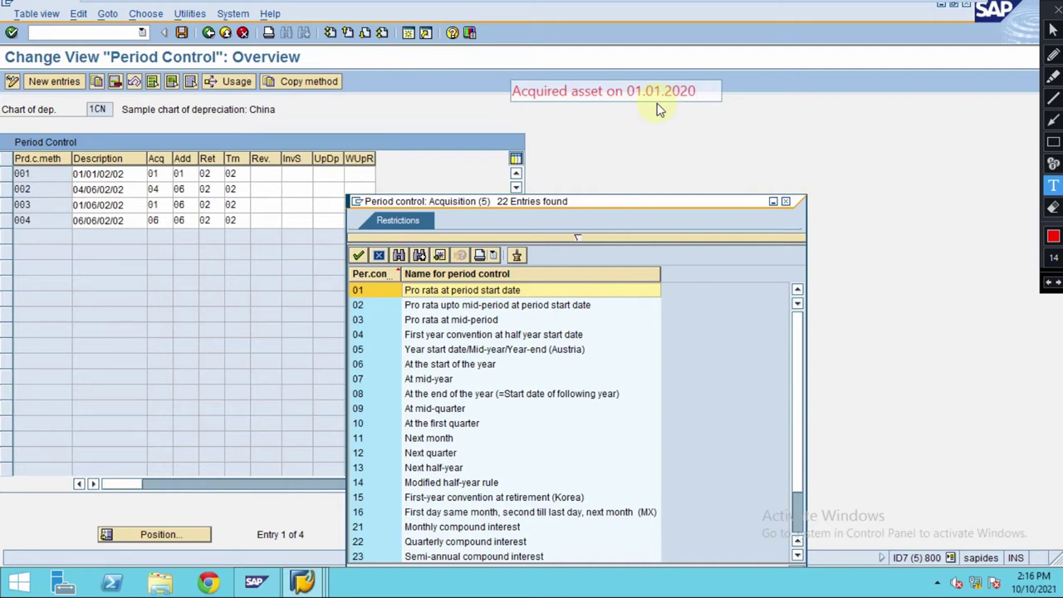
{"action": "key", "text": "Return"}
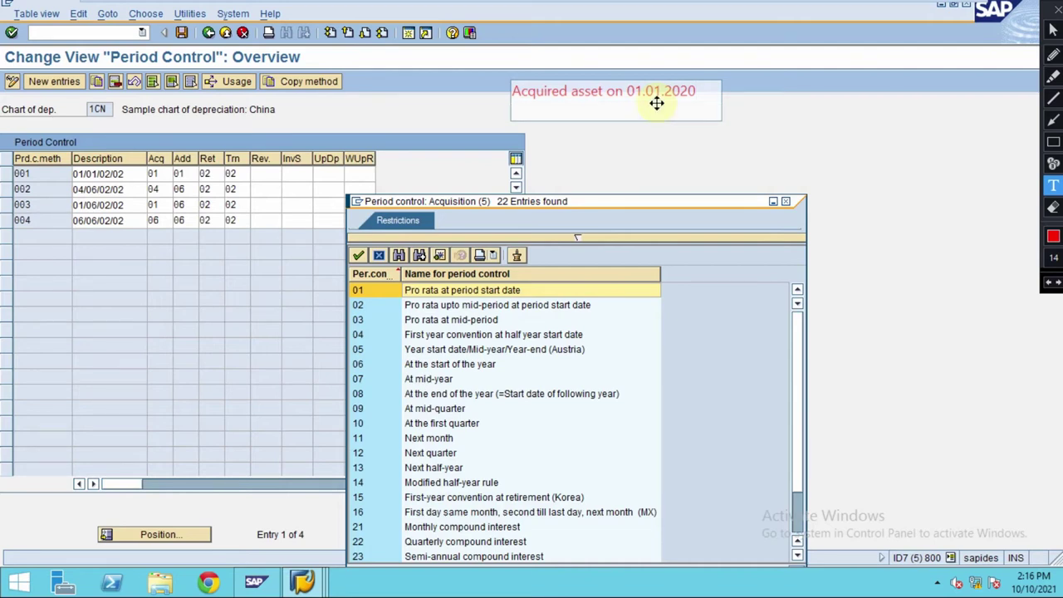
{"action": "type", "text": "depreciation will start from"}
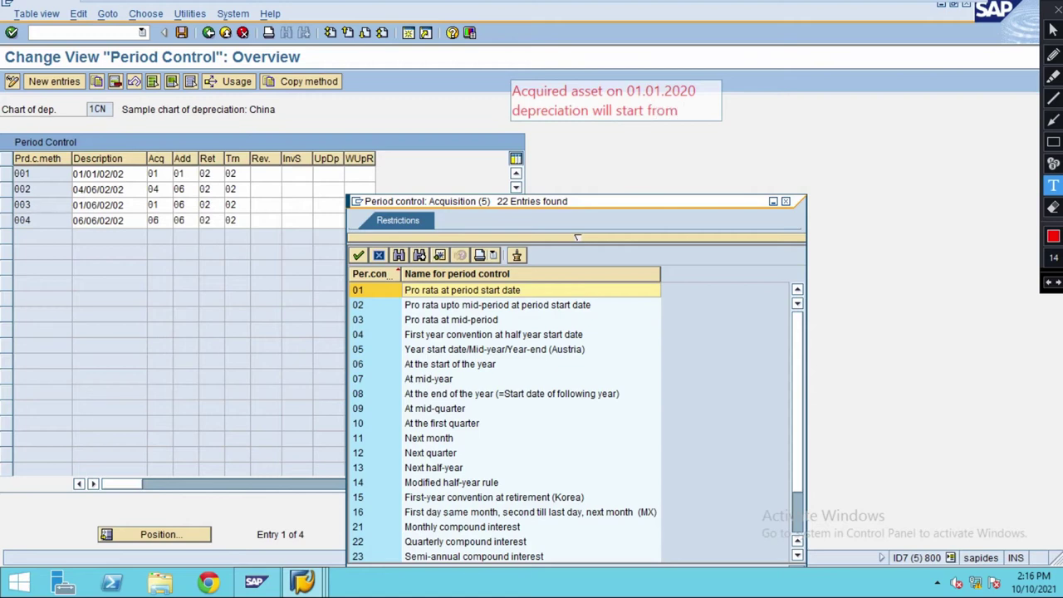
{"action": "type", "text": "t Day"}
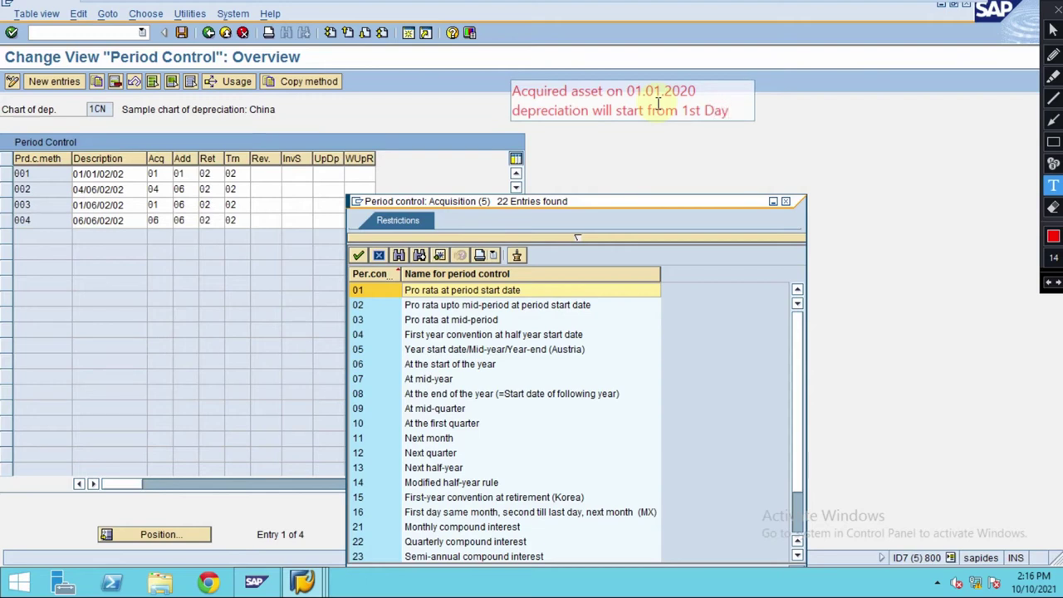
{"action": "key", "text": "Return"}
{"action": "key", "text": "Return"}
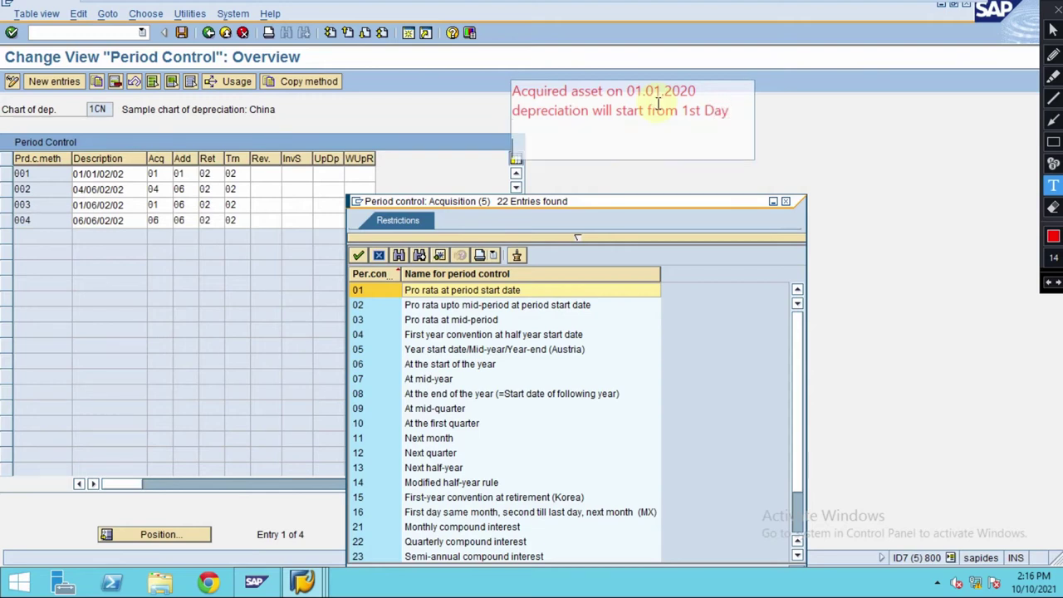
Step: Extend the note with the 20.01.2020 example: start following month or from 1st of current month
{"action": "type", "text": "acquired on"}
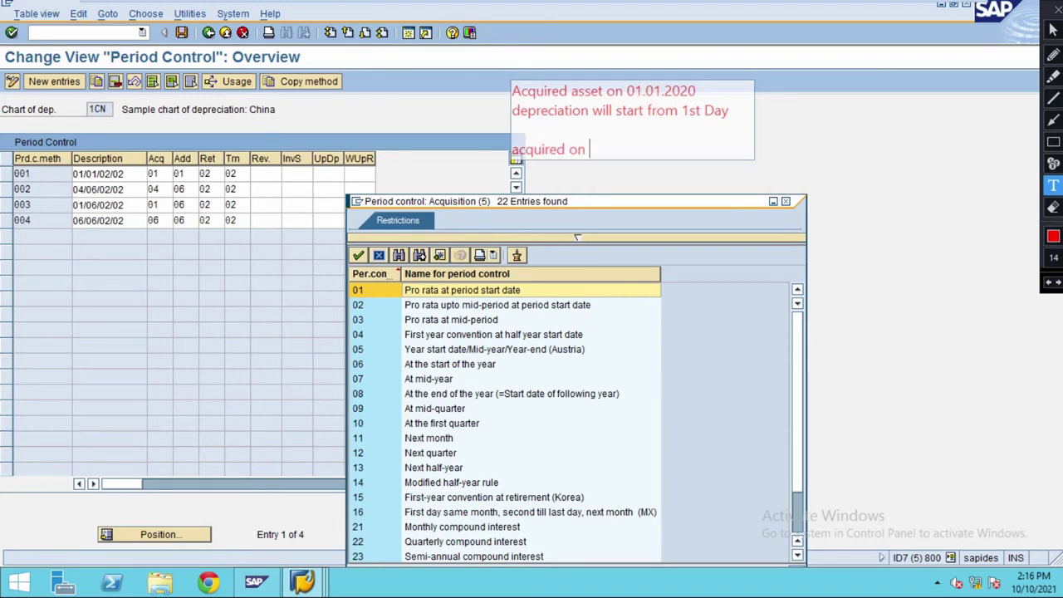
{"action": "type", "text": " 20.01.2020"}
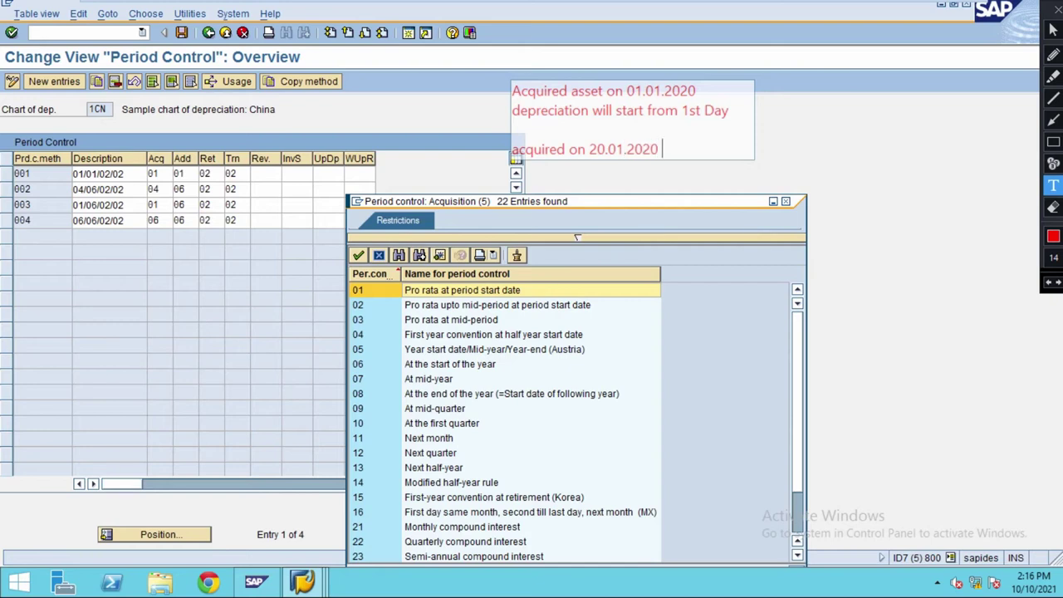
{"action": "type", "text": " when the depreciat"}
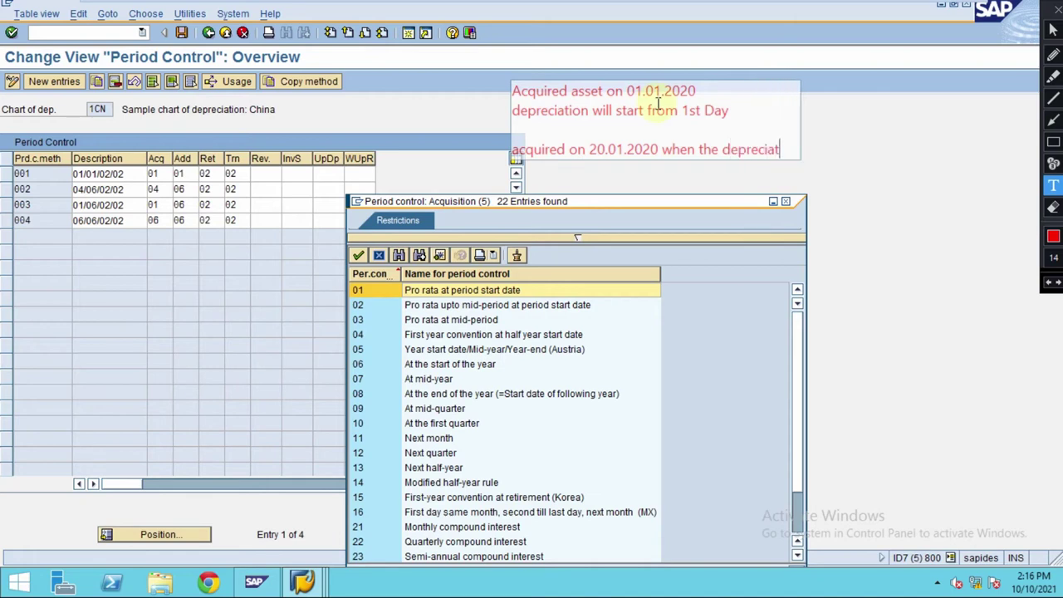
{"action": "type", "text": "ion shou"}
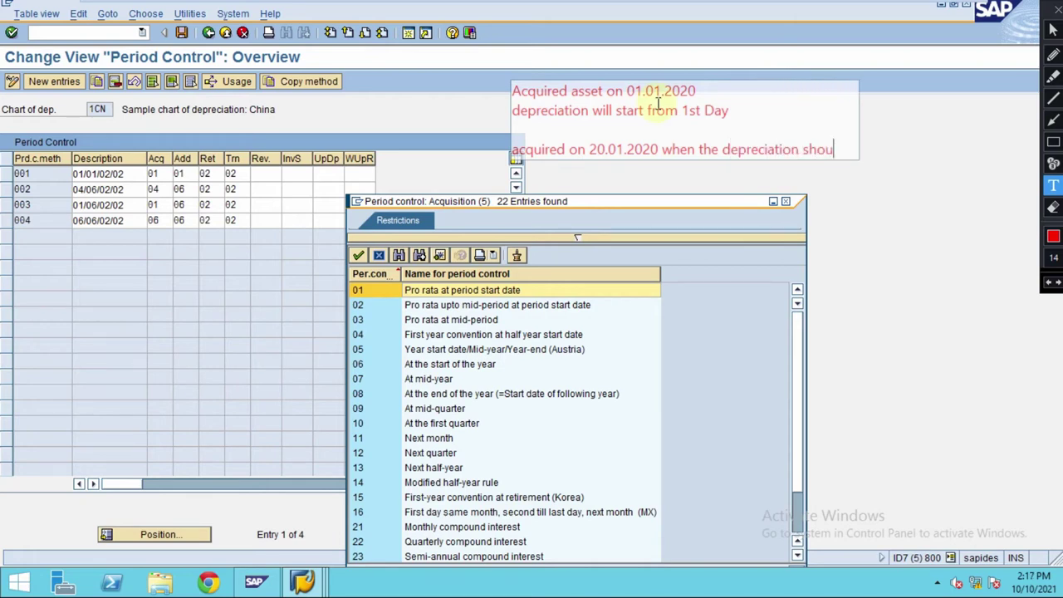
{"action": "type", "text": "ld start"}
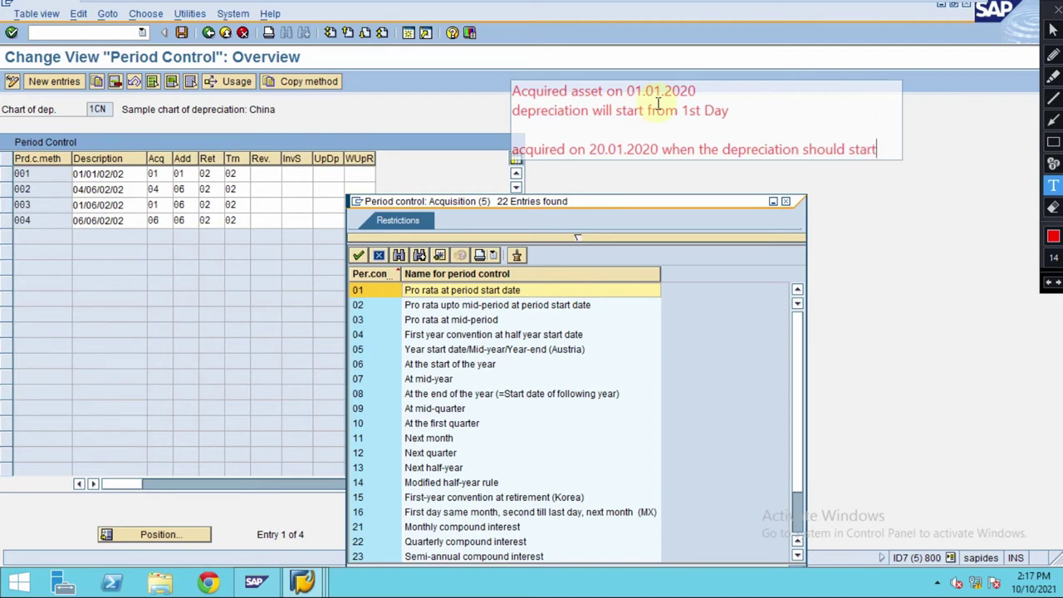
{"action": "key", "text": "Return"}
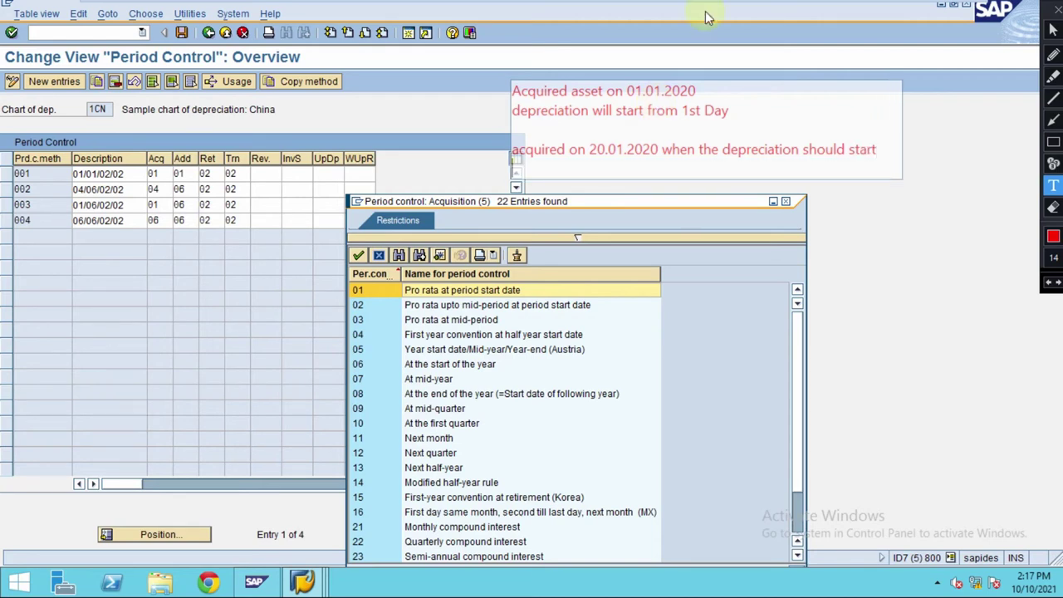
{"action": "left_click_drag", "start_coordinate": [707, 85], "coordinate": [727, 49]}
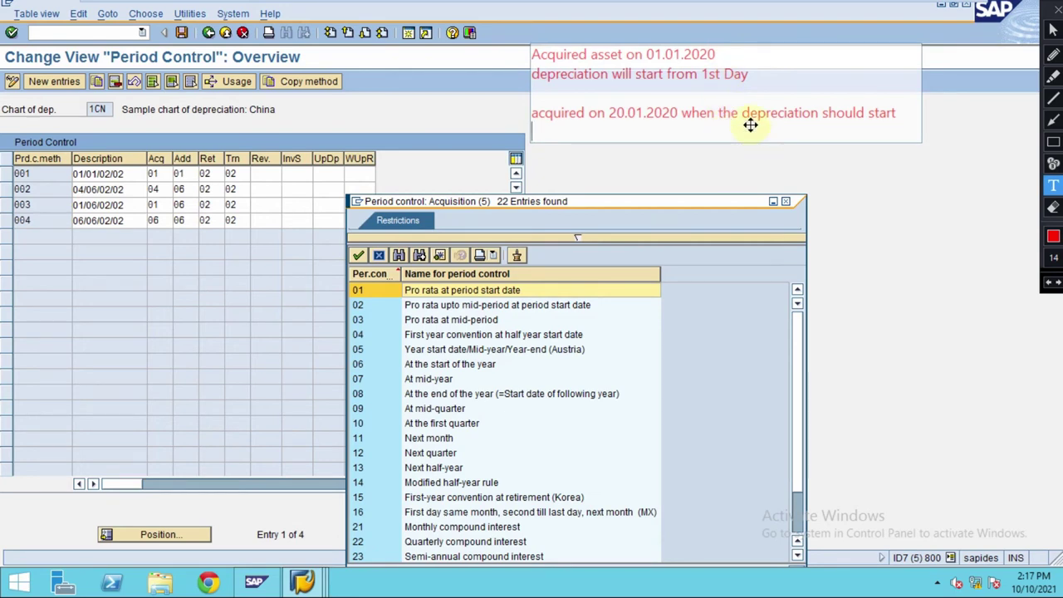
{"action": "type", "text": "following month or"}
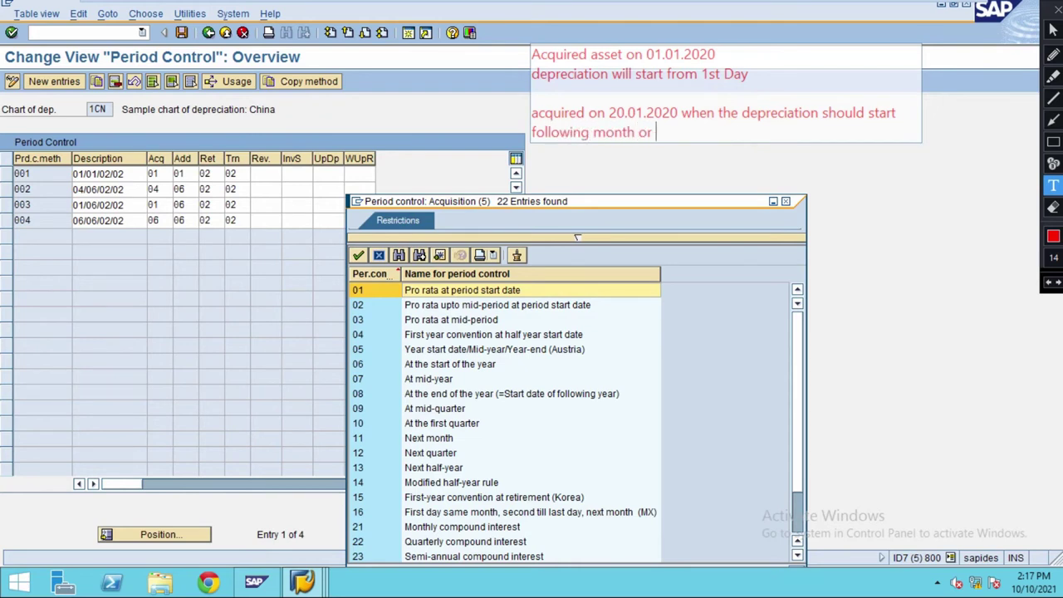
{"action": "type", "text": " from 1st of curr"}
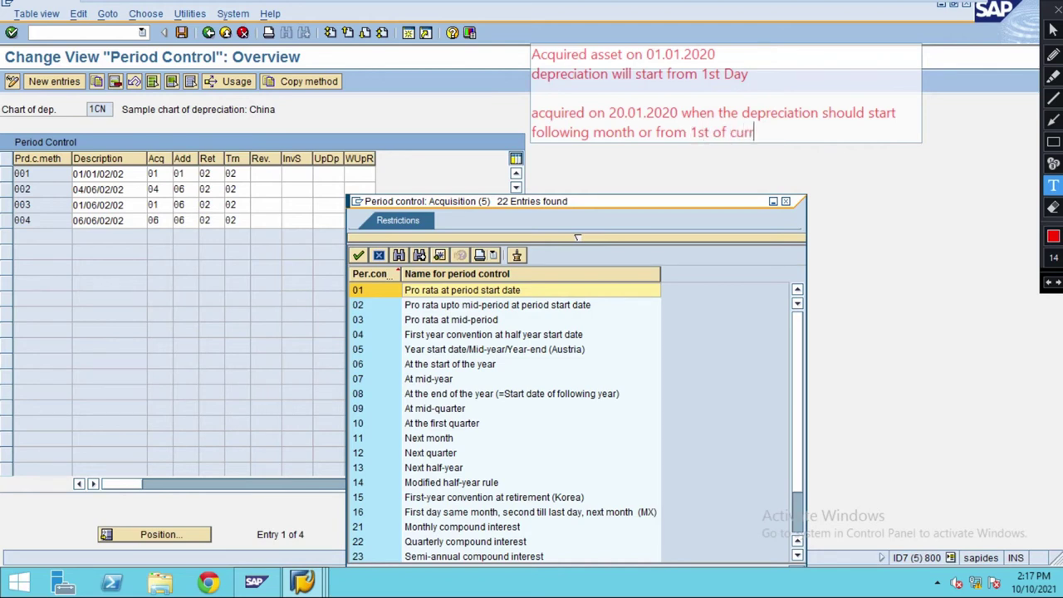
{"action": "type", "text": "ent month"}
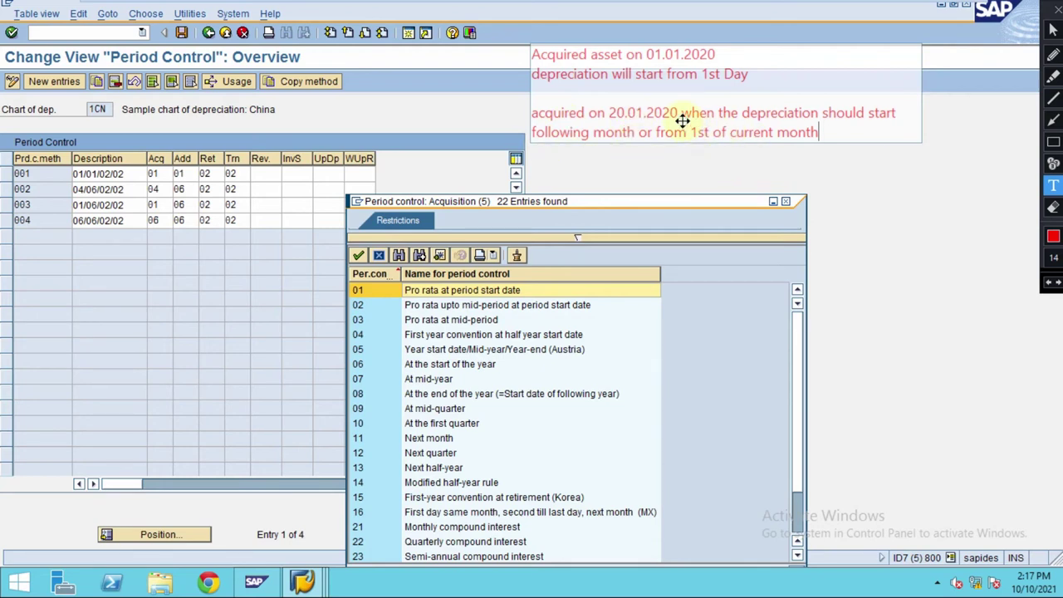
Step: Commit the note and close the acquisition period-control value list
{"action": "left_click", "coordinate": [438, 310]}
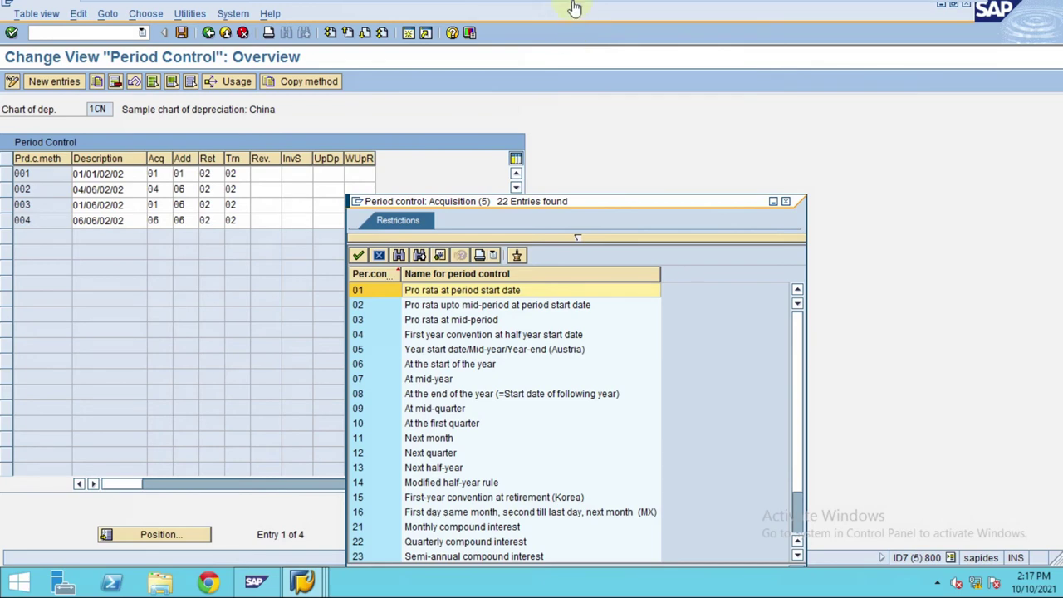
{"action": "mouse_move", "coordinate": [574, 7]}
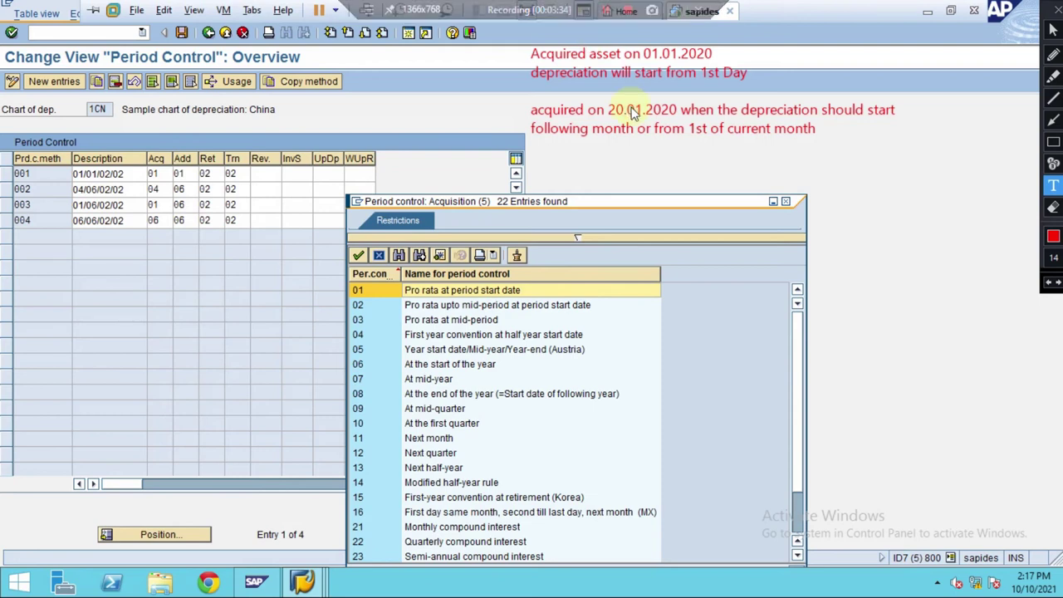
{"action": "key", "text": "Escape"}
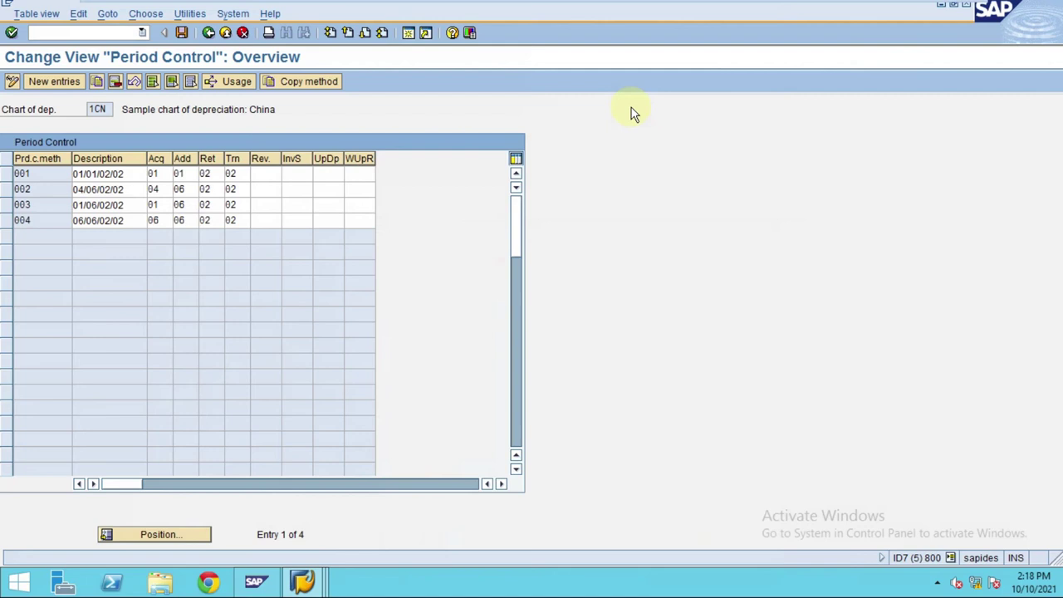
{"action": "left_click", "coordinate": [153, 173]}
{"action": "left_click", "coordinate": [166, 174]}
{"action": "key", "text": "Tab"}
{"action": "type", "text": "01"}
{"action": "left_click", "coordinate": [181, 174]}
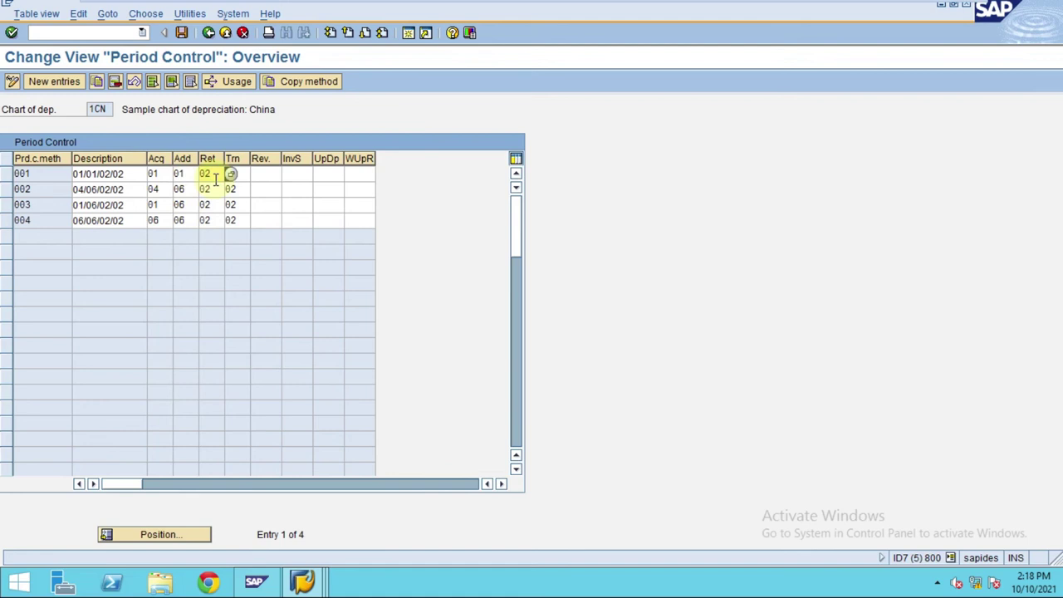
{"action": "left_click", "coordinate": [244, 175]}
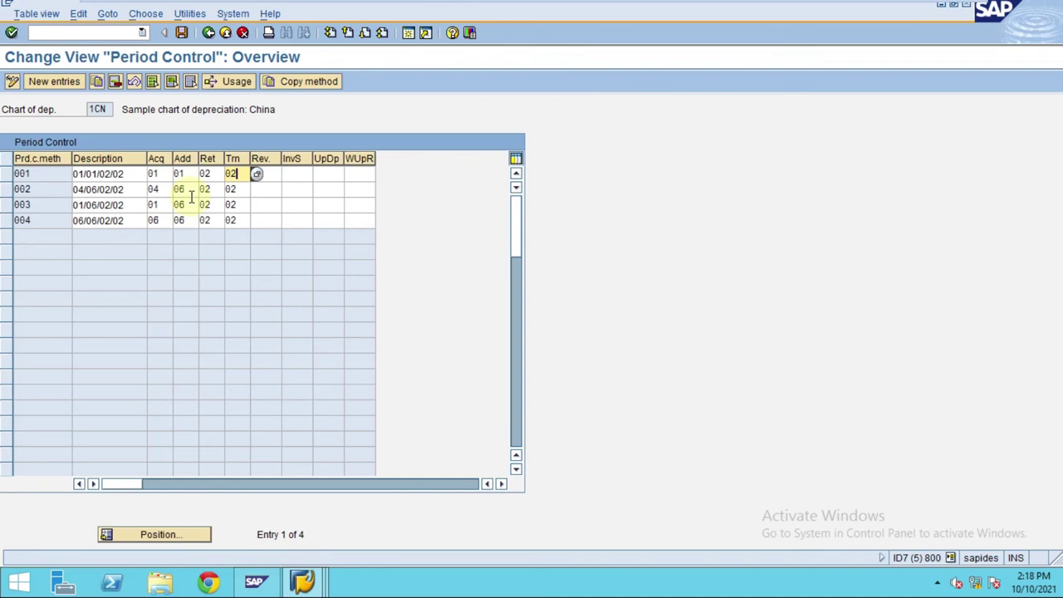
{"action": "left_click", "coordinate": [10, 176]}
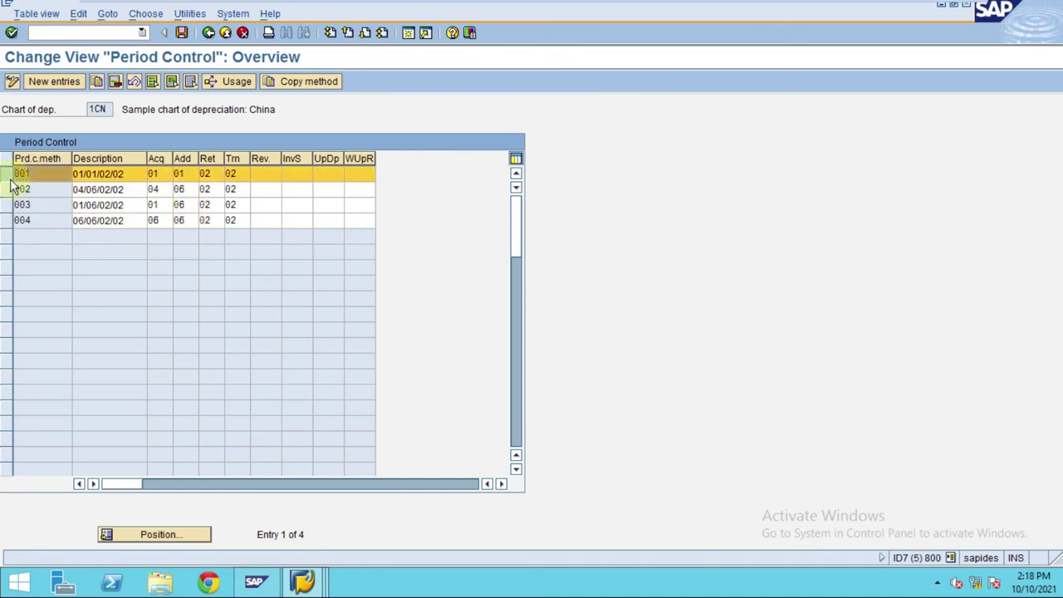
{"action": "left_click", "coordinate": [10, 183]}
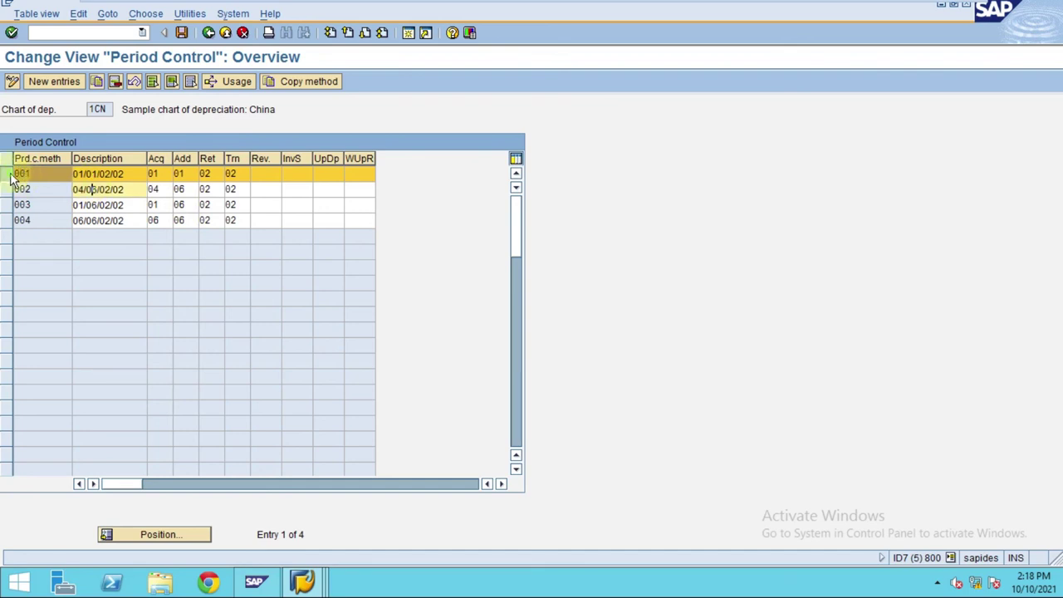
{"action": "left_click", "coordinate": [10, 179]}
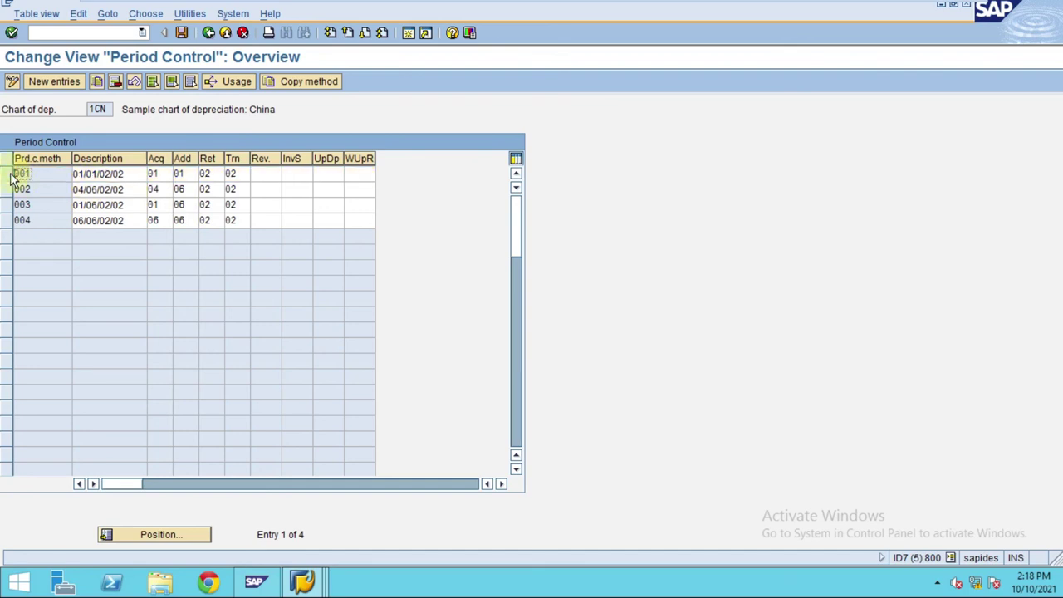
{"action": "left_click", "coordinate": [106, 174]}
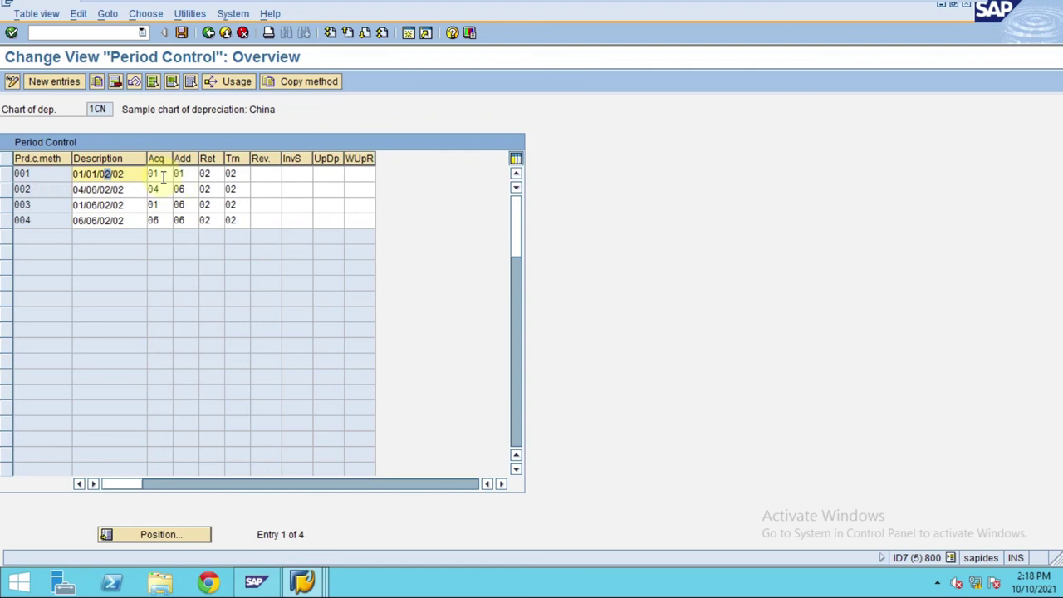